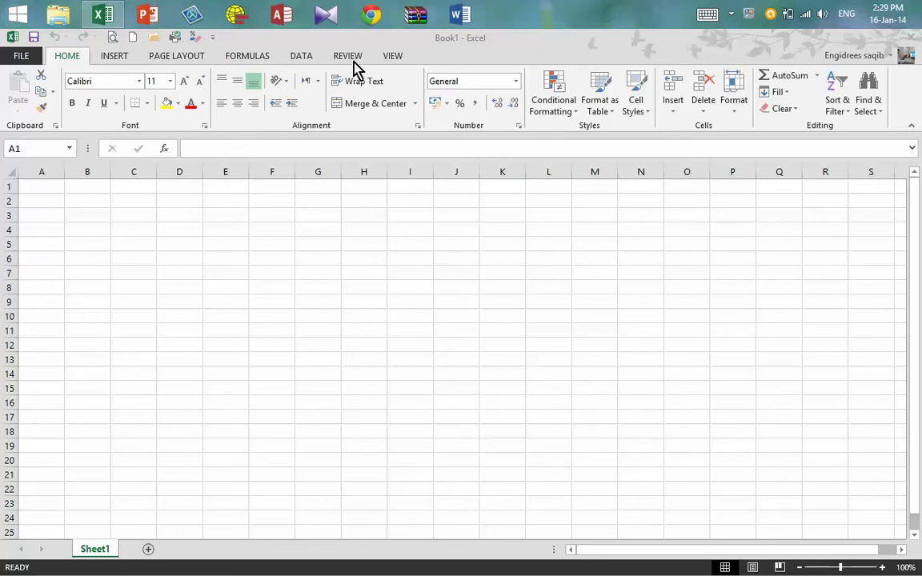
# - Show the Data tab commands in blank Book1 and zoom the sheet in
pyautogui.click(300, 57)
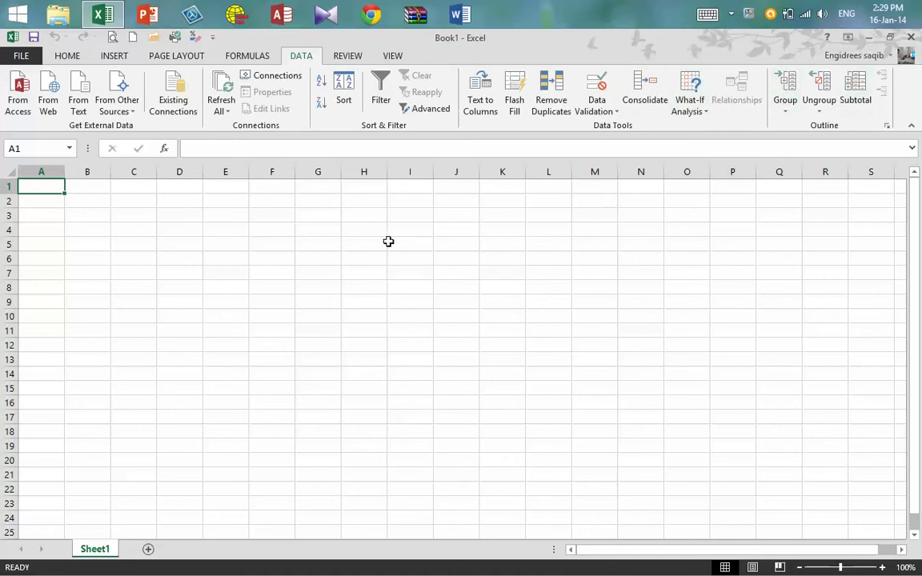
pyautogui.keyDown('ctrl'); pyautogui.scroll(6, 367, 304); pyautogui.keyUp('ctrl')
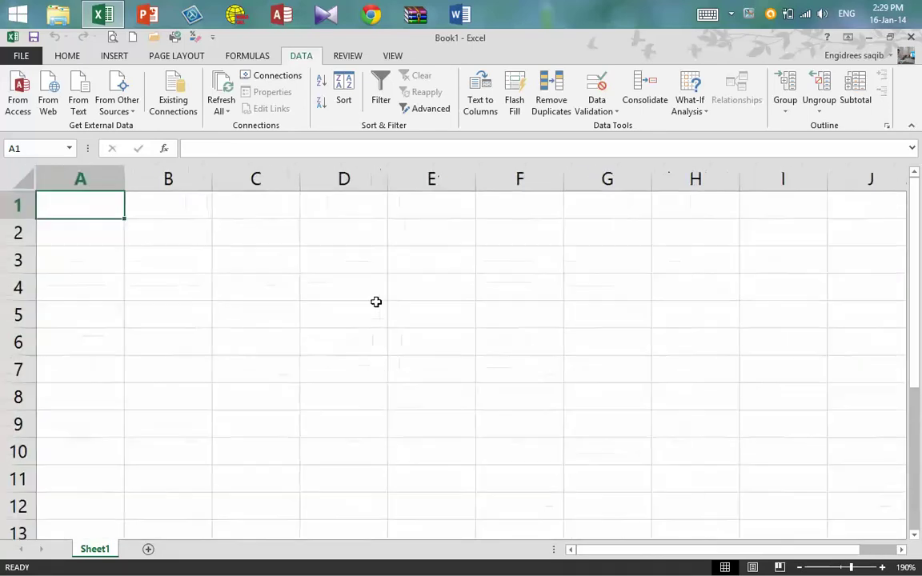
# - Open the recent 'record' workbook with its name, post and salary table and return to the Data tab
pyautogui.click(24, 57)
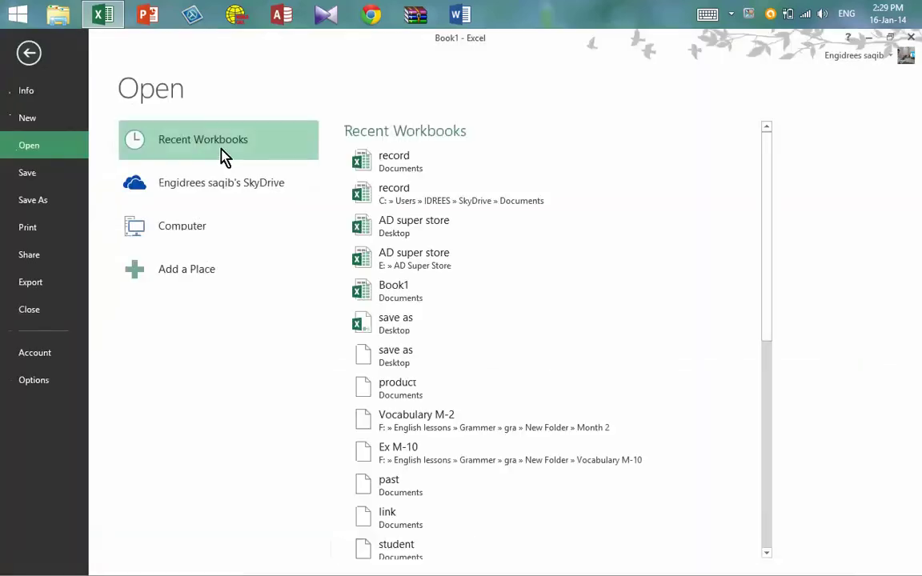
pyautogui.click(393, 168)
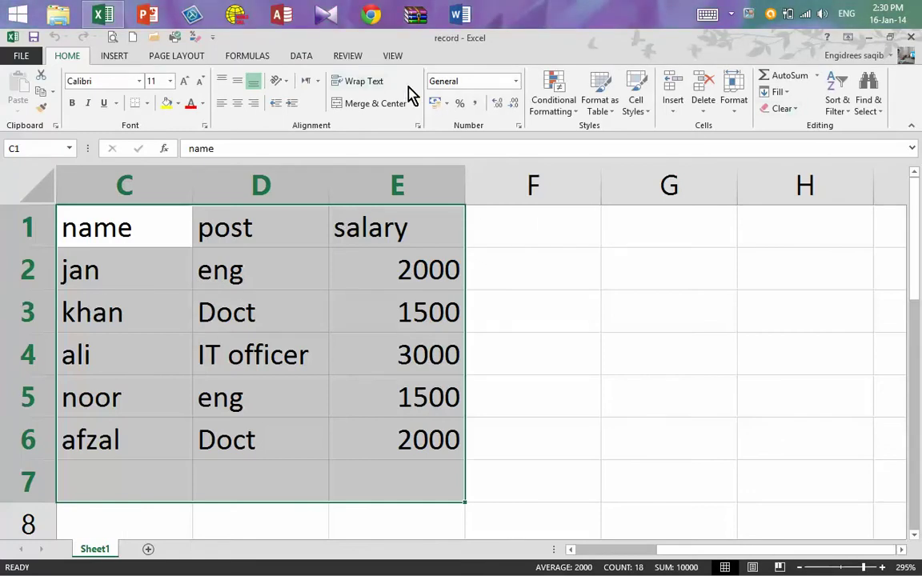
pyautogui.click(301, 58)
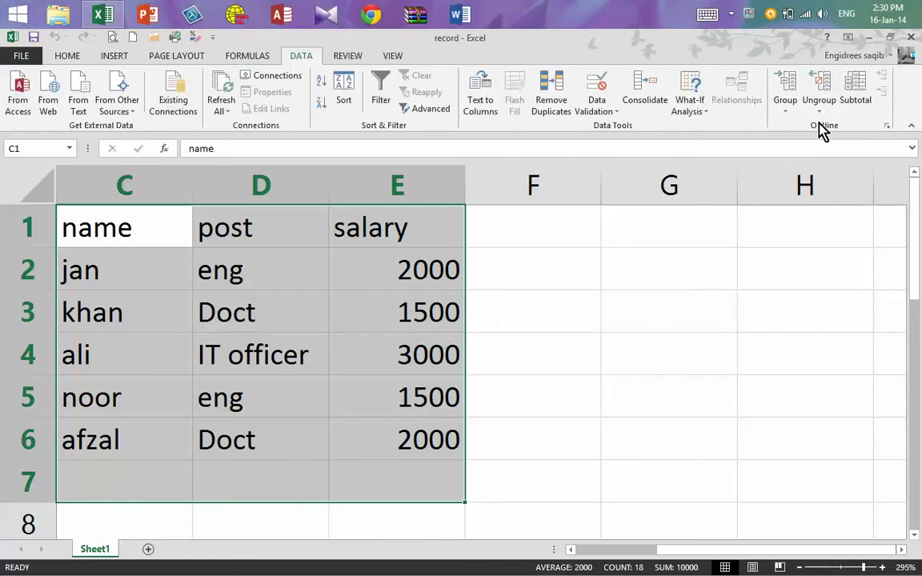
# - Add Sum subtotals of salary at each change in name, ending with Grand Total 10000
pyautogui.click(854, 95)
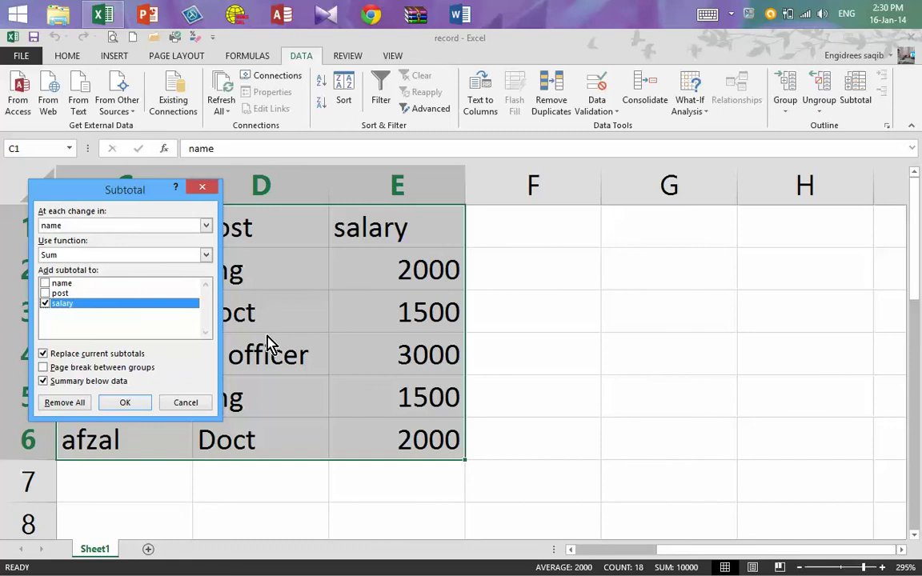
pyautogui.click(130, 402)
pyautogui.scroll(-2, 282, 376)
pyautogui.scroll(-1, 282, 374)
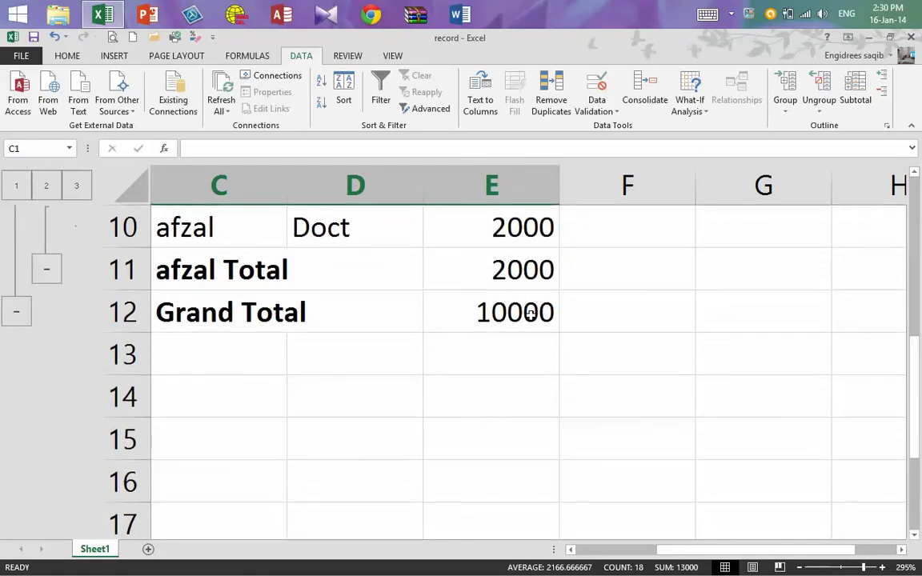
pyautogui.click(8, 185)
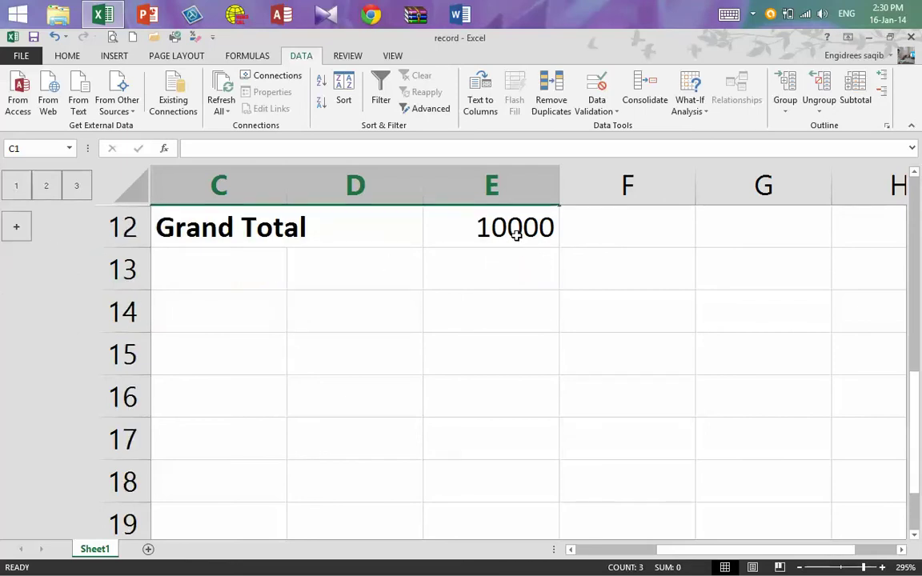
pyautogui.click(46, 189)
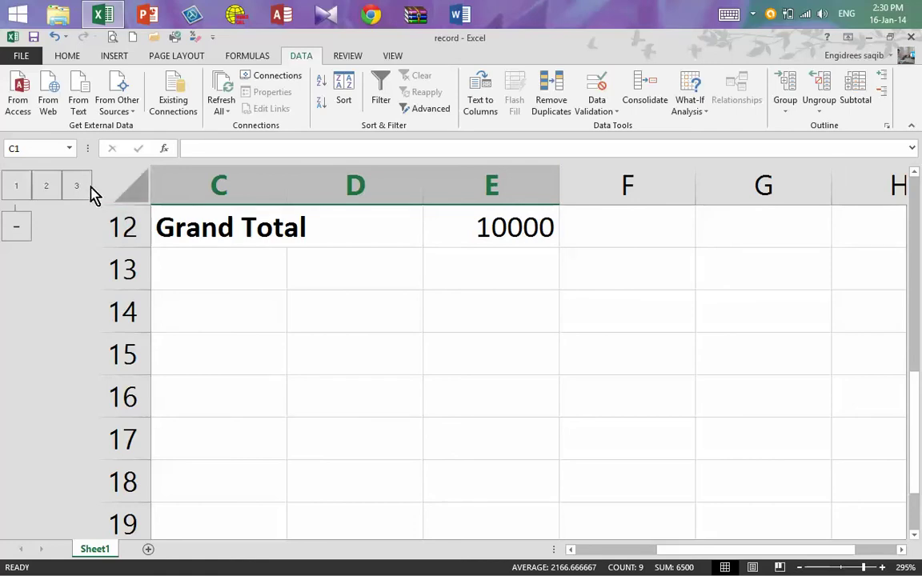
pyautogui.click(84, 185)
pyautogui.click(16, 187)
pyautogui.click(45, 187)
pyautogui.click(72, 188)
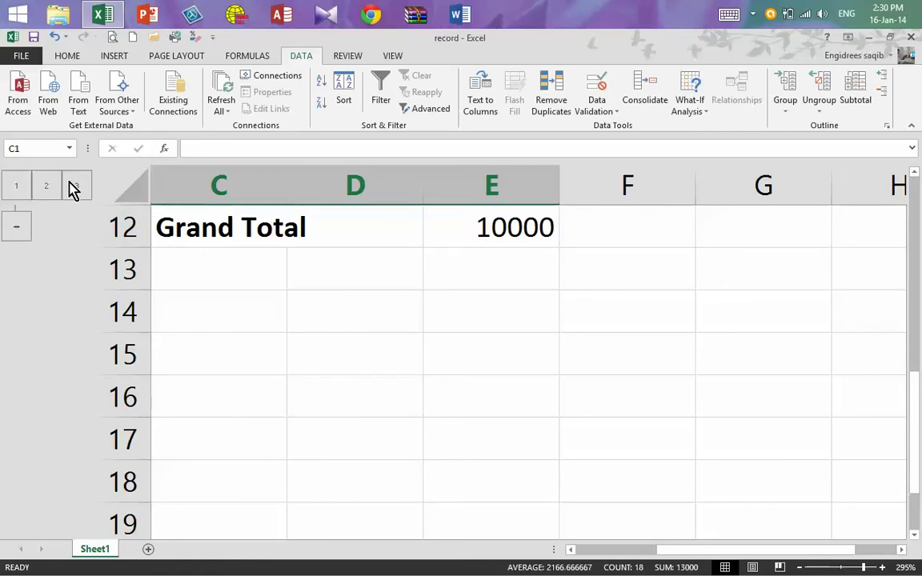
pyautogui.click(16, 186)
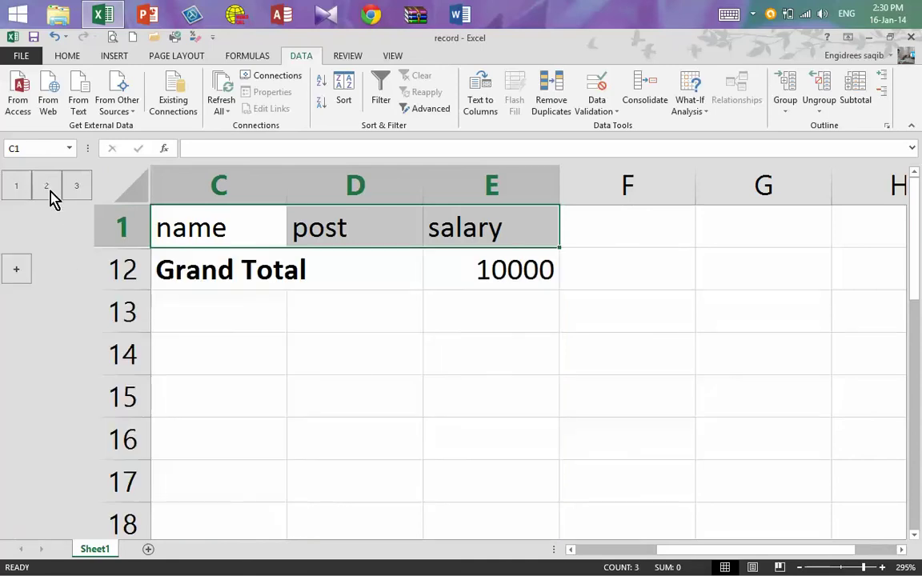
pyautogui.click(47, 187)
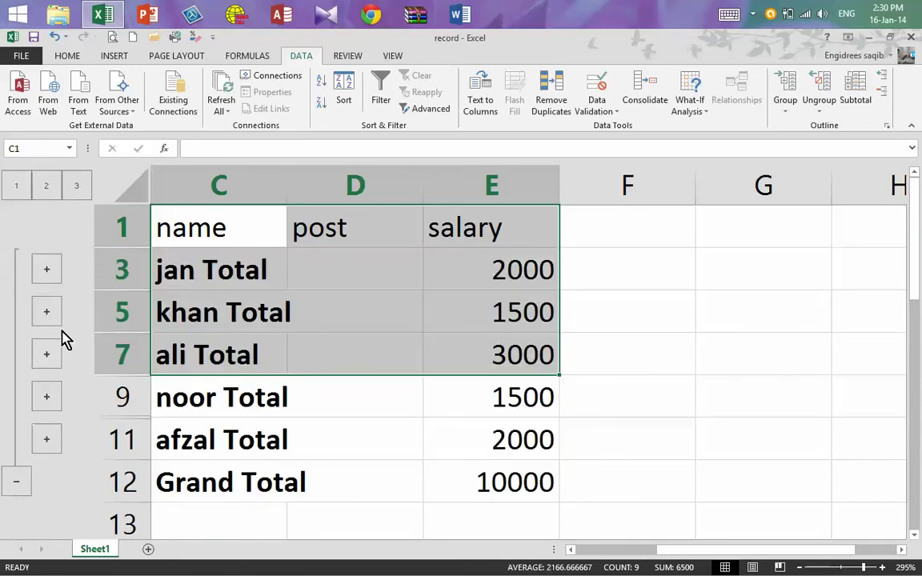
pyautogui.click(76, 185)
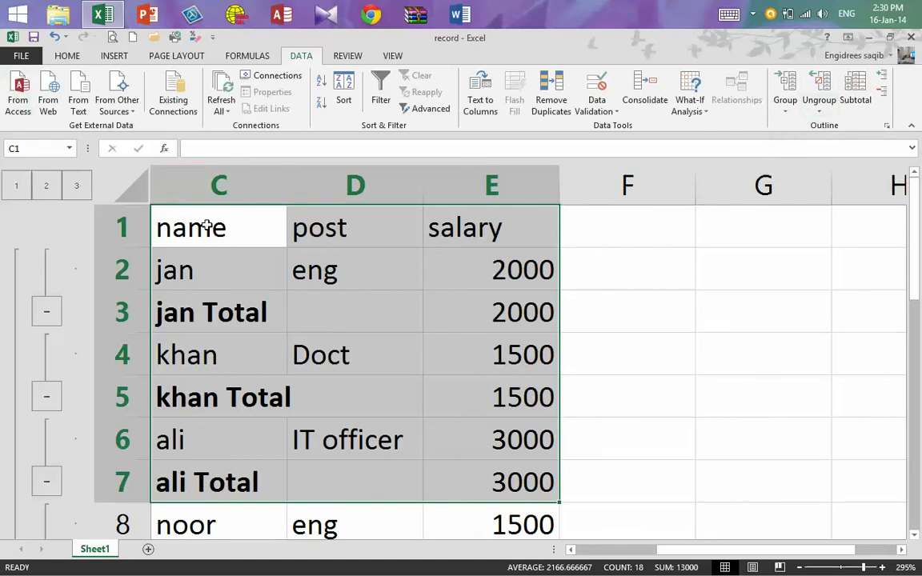
pyautogui.click(789, 102)
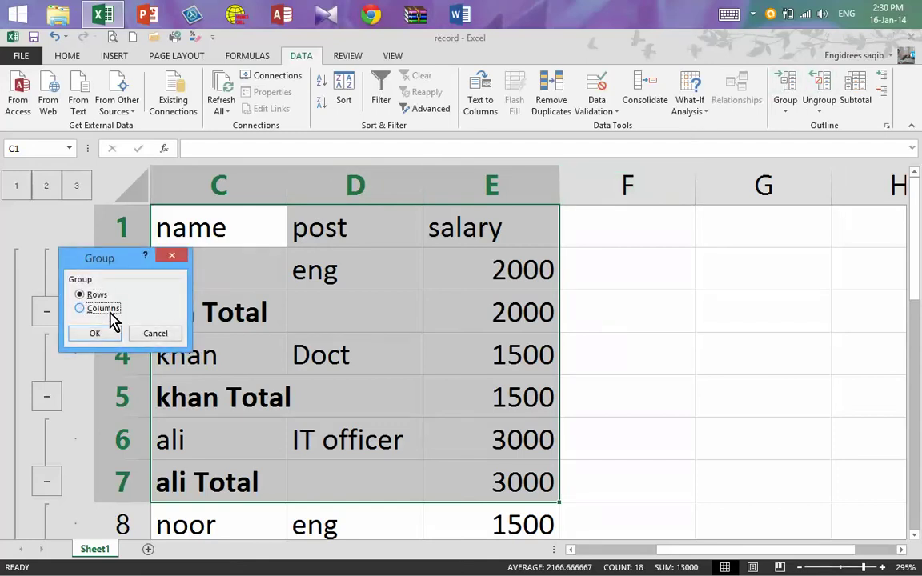
pyautogui.click(80, 337)
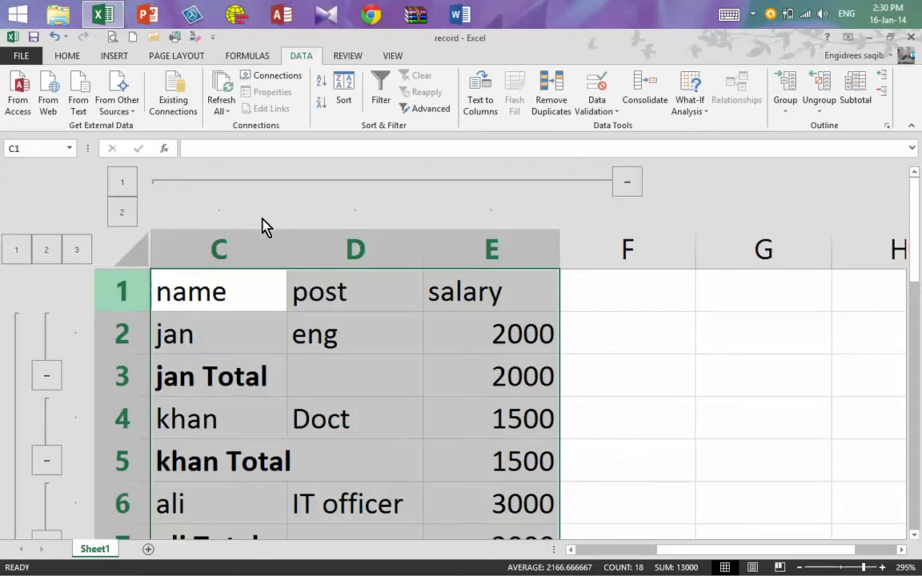
pyautogui.click(626, 183)
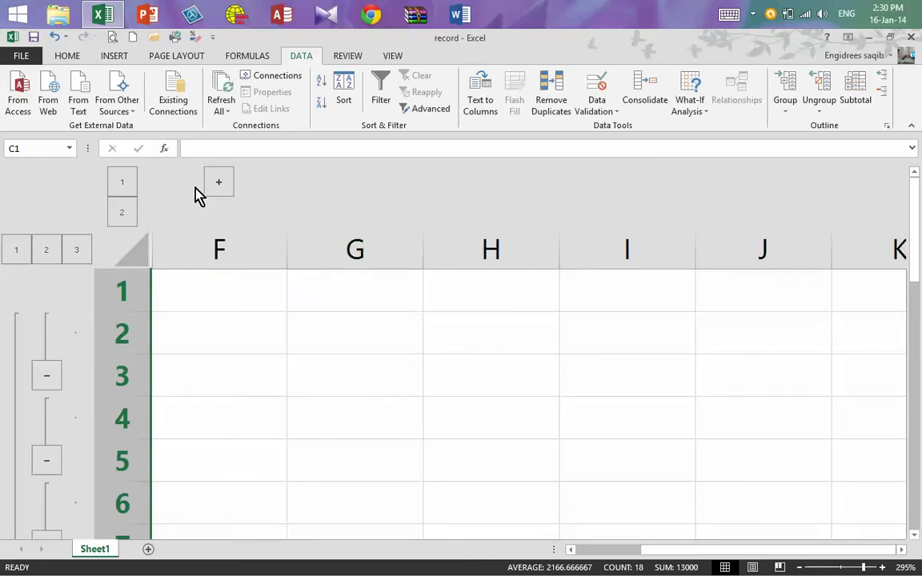
pyautogui.click(223, 182)
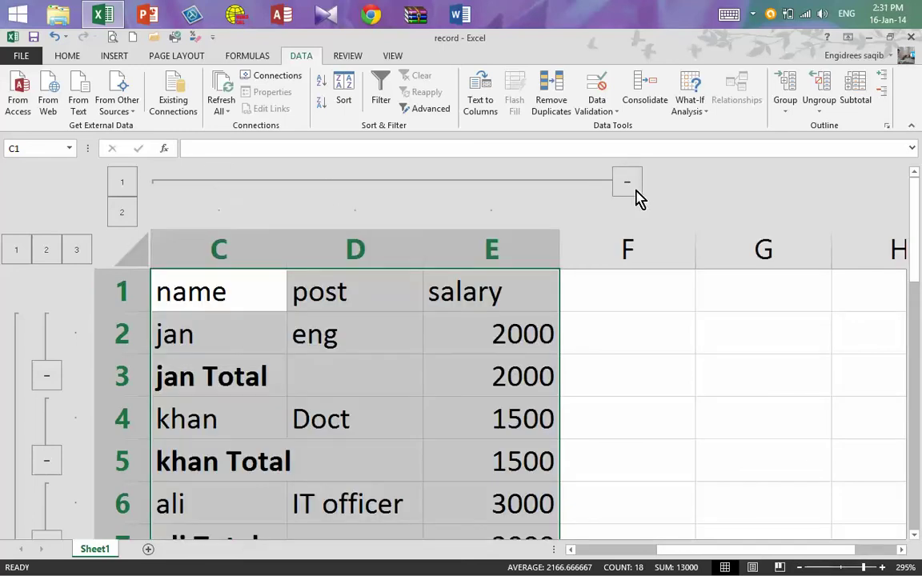
pyautogui.click(626, 183)
pyautogui.click(214, 192)
pyautogui.click(832, 95)
pyautogui.click(79, 309)
pyautogui.click(97, 332)
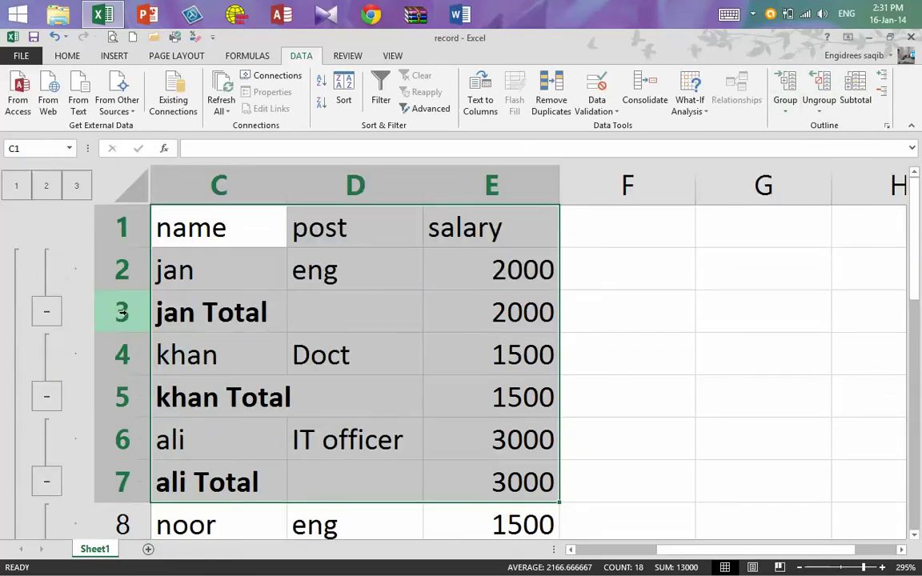
# - Add Count subtotals of salary per name, keeping the existing Sum subtotals
pyautogui.click(861, 103)
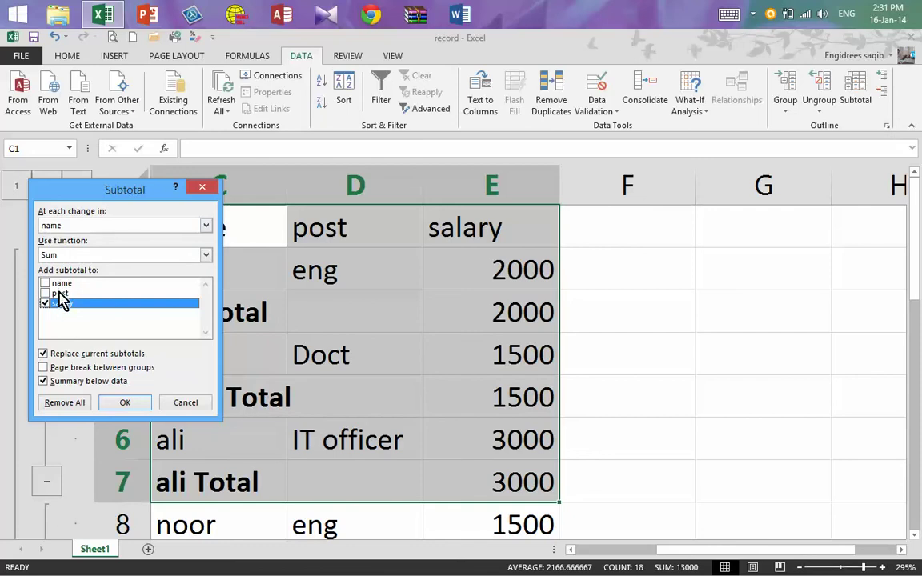
pyautogui.click(44, 354)
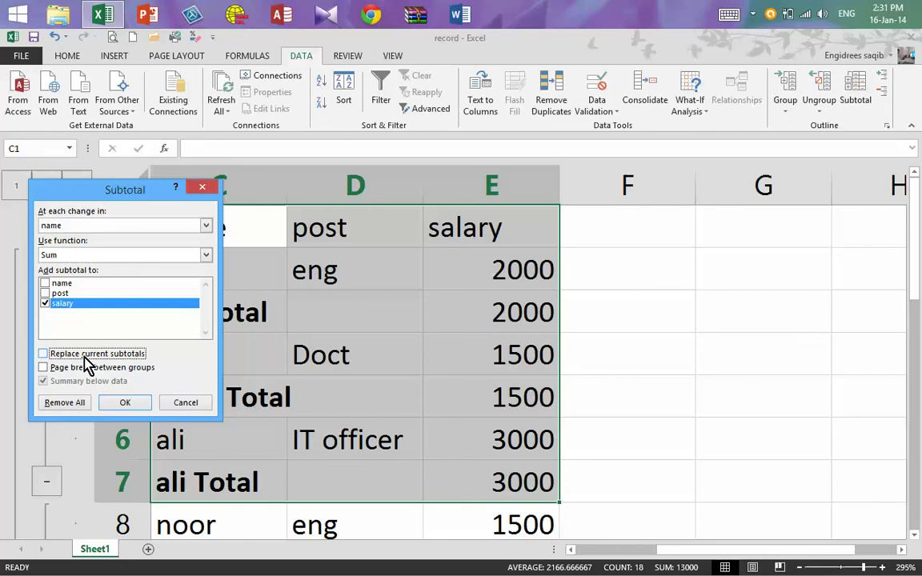
pyautogui.click(140, 256)
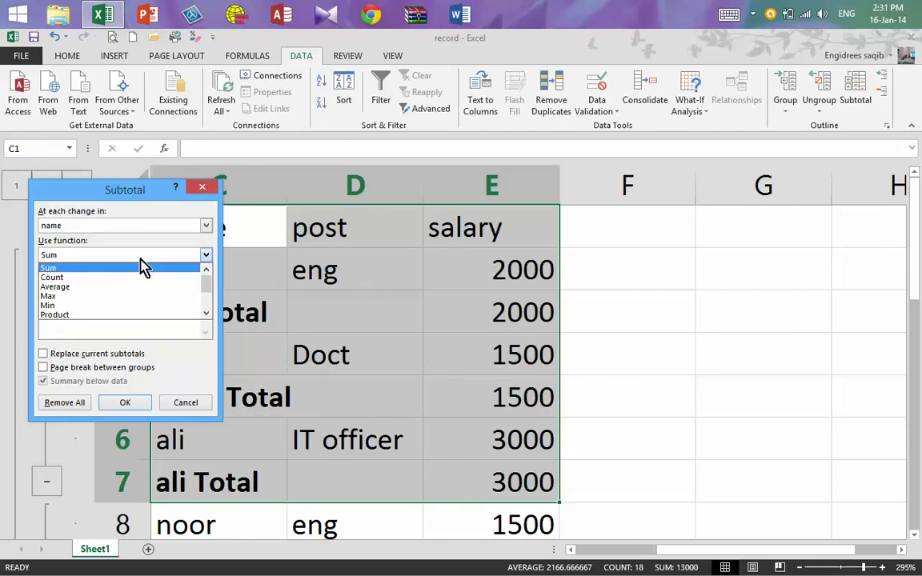
pyautogui.click(134, 275)
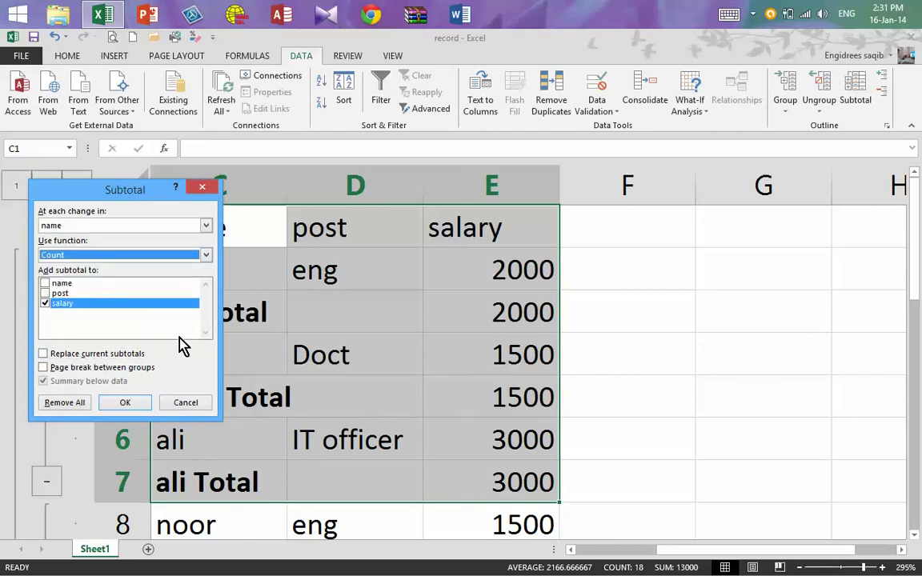
pyautogui.click(128, 405)
# - Collapse the outline to level 1, showing only the Grand Total 10000
pyautogui.scroll(-2, 288, 350)
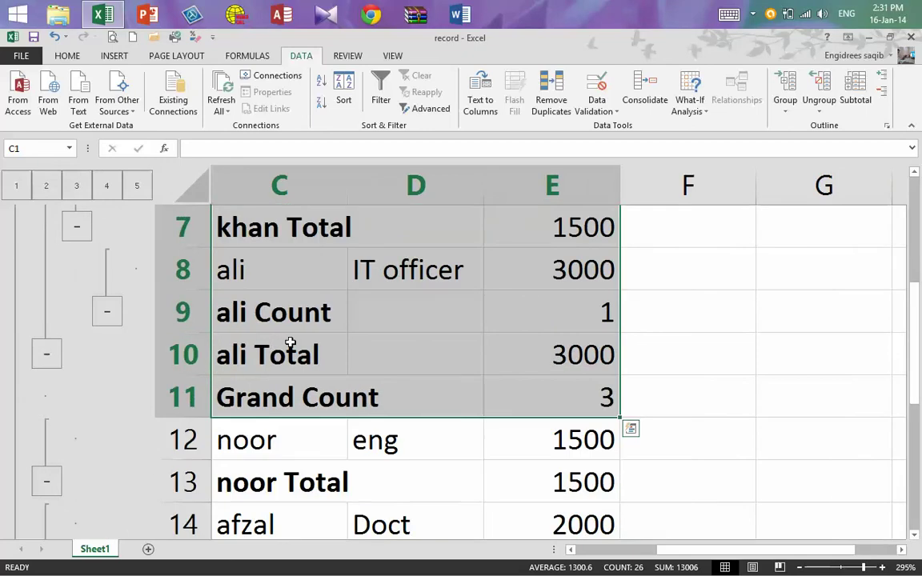
pyautogui.scroll(-3, 320, 340)
pyautogui.scroll(1, 324, 339)
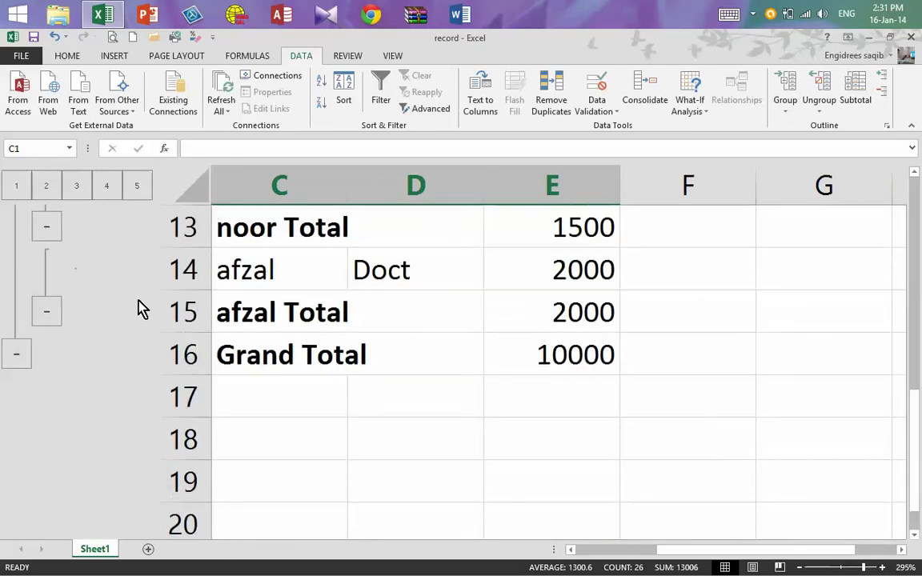
pyautogui.click(16, 186)
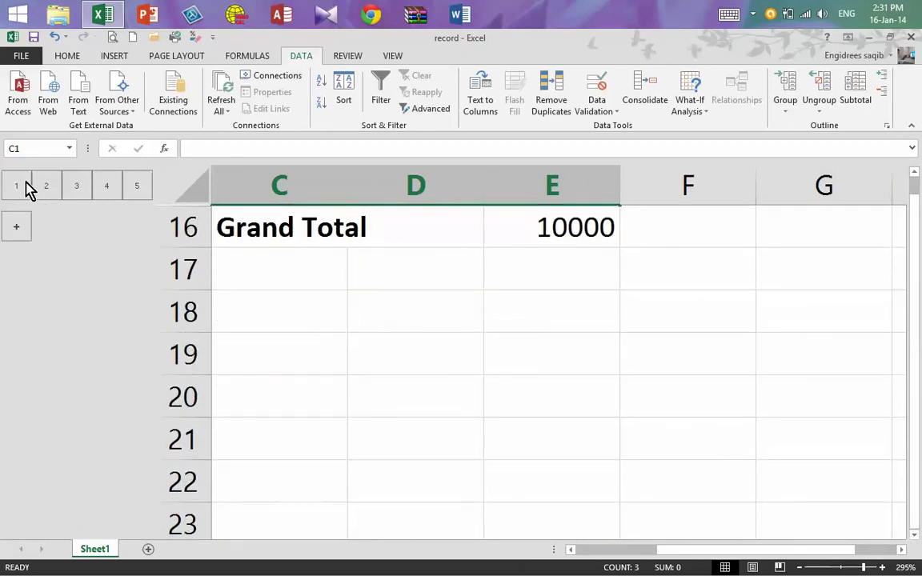
# - Switch through outline levels 2 and 1, then expand to level 5 and select a Grand Total row cell
pyautogui.click(40, 189)
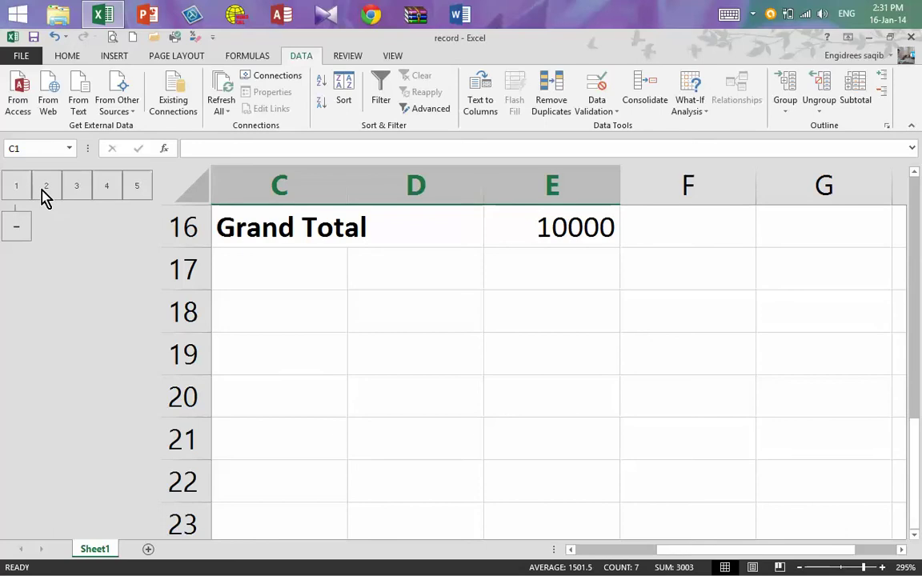
pyautogui.scroll(1, 244, 206)
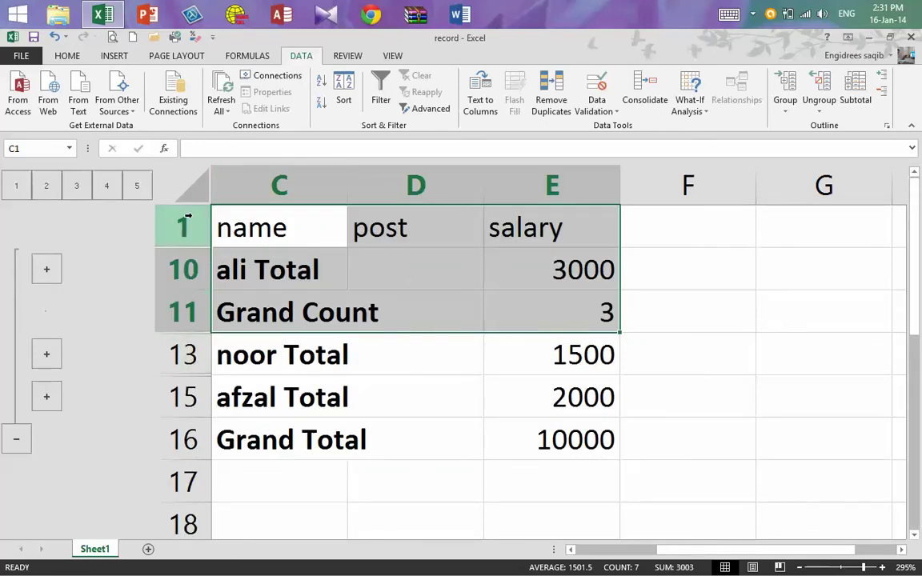
pyautogui.click(16, 186)
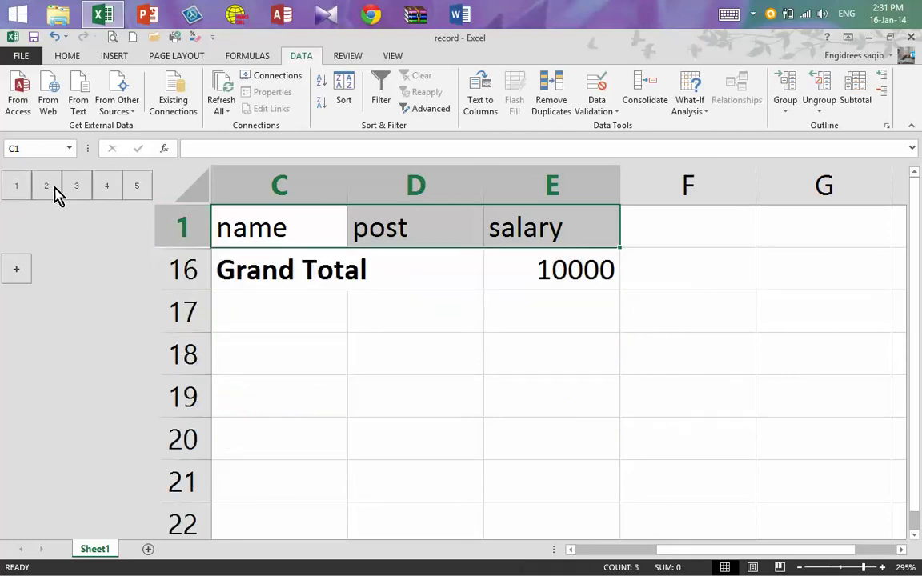
pyautogui.click(142, 189)
pyautogui.scroll(-1, 176, 256)
pyautogui.scroll(-2, 184, 264)
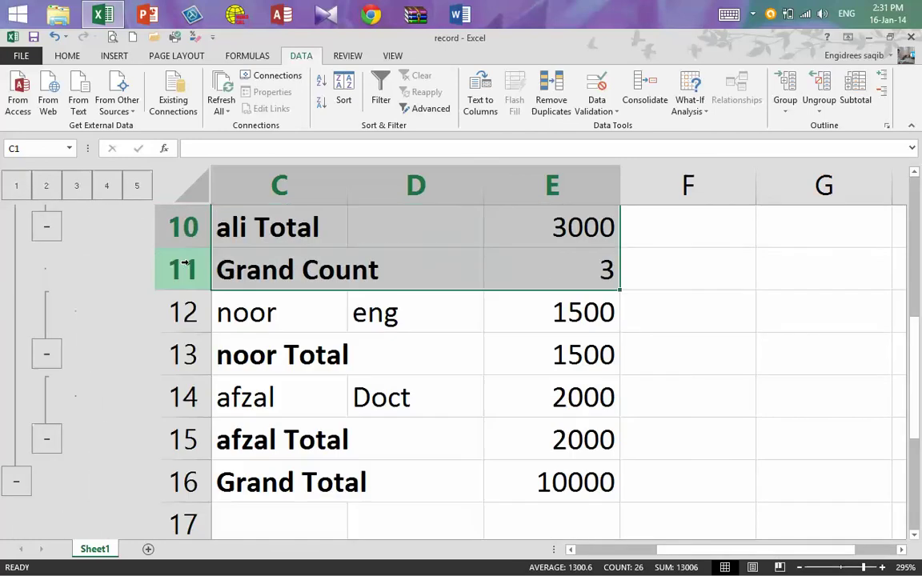
pyautogui.click(364, 478)
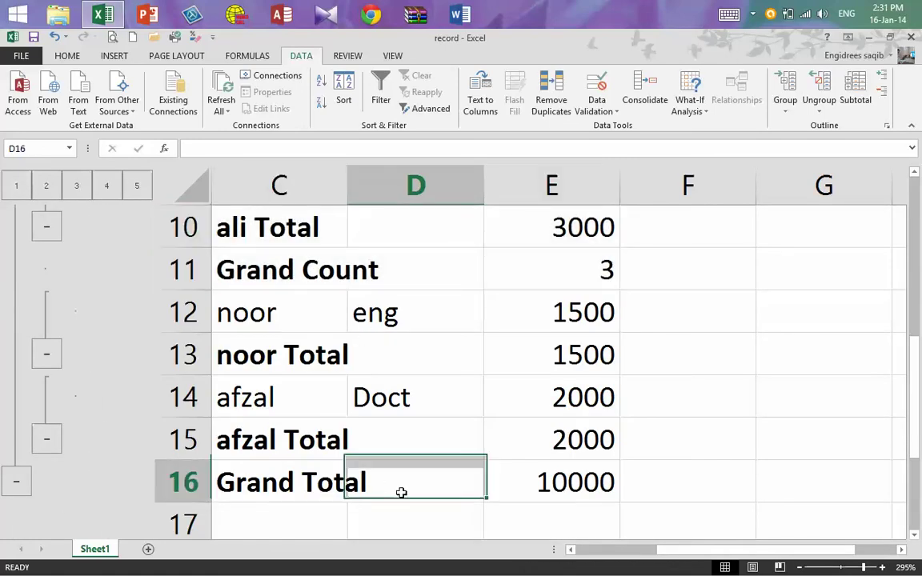
# - Inspect the SUBTOTAL formulas behind the Grand Total 10000 and the Grand Count 3
pyautogui.click(551, 494)
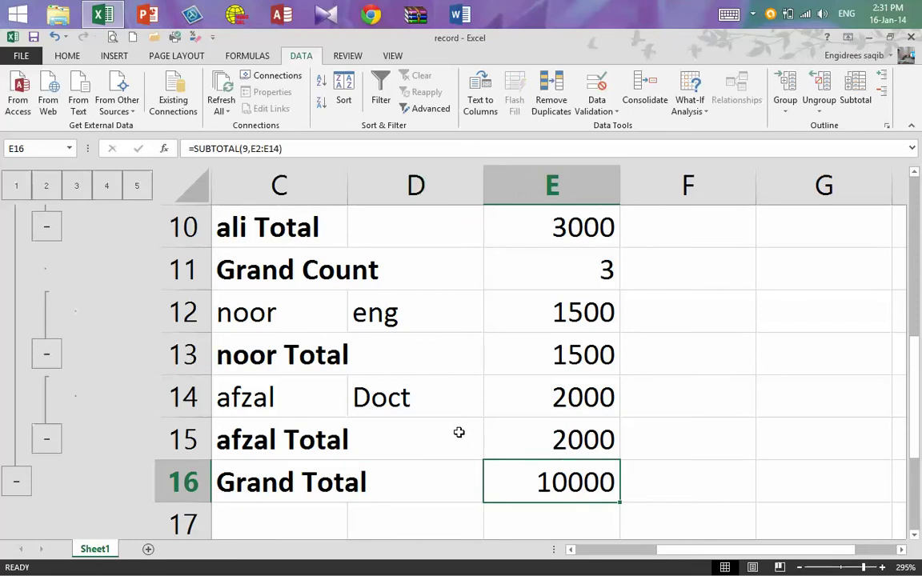
pyautogui.click(313, 270)
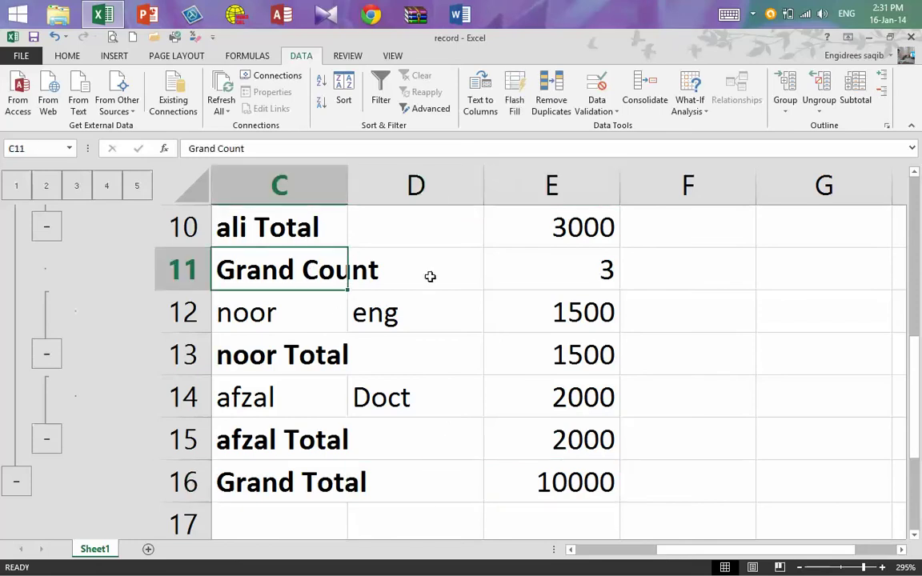
pyautogui.click(542, 282)
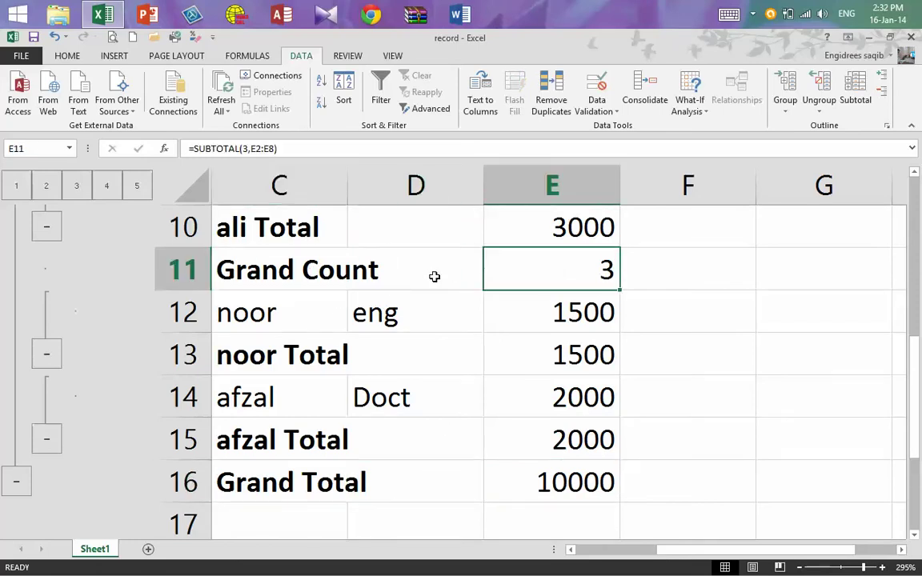
pyautogui.click(545, 480)
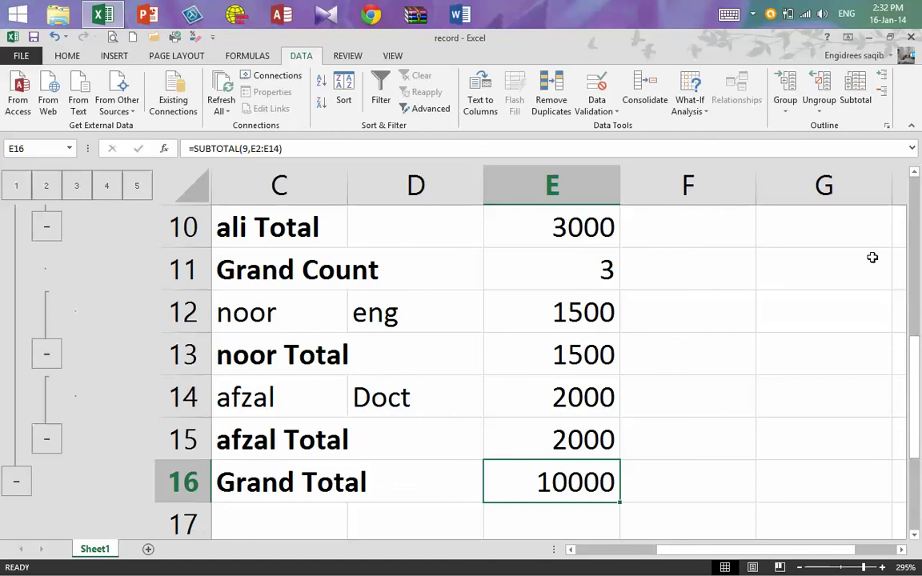
pyautogui.scroll(3, 731, 232)
# - Replace the Sum subtotals with Count subtotals of salary at each change in name
pyautogui.click(542, 268)
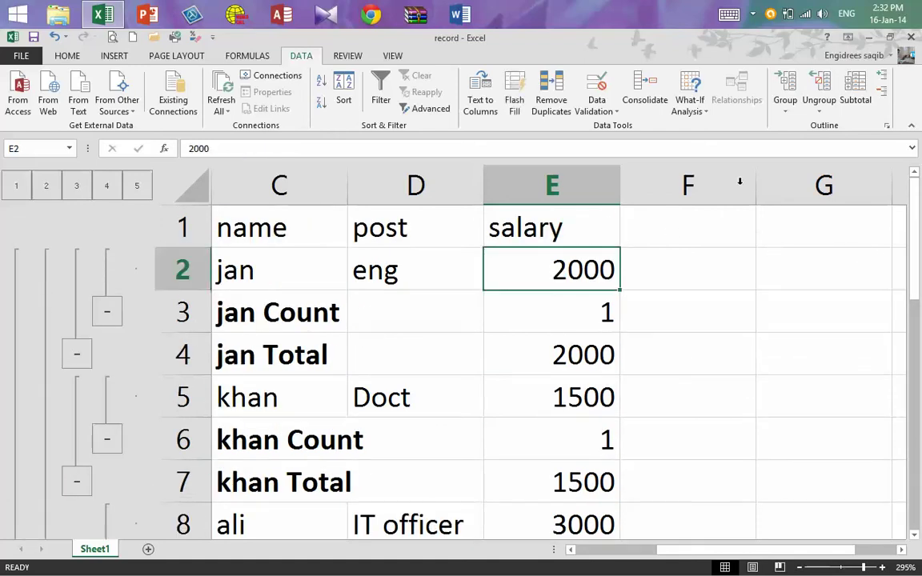
pyautogui.click(855, 92)
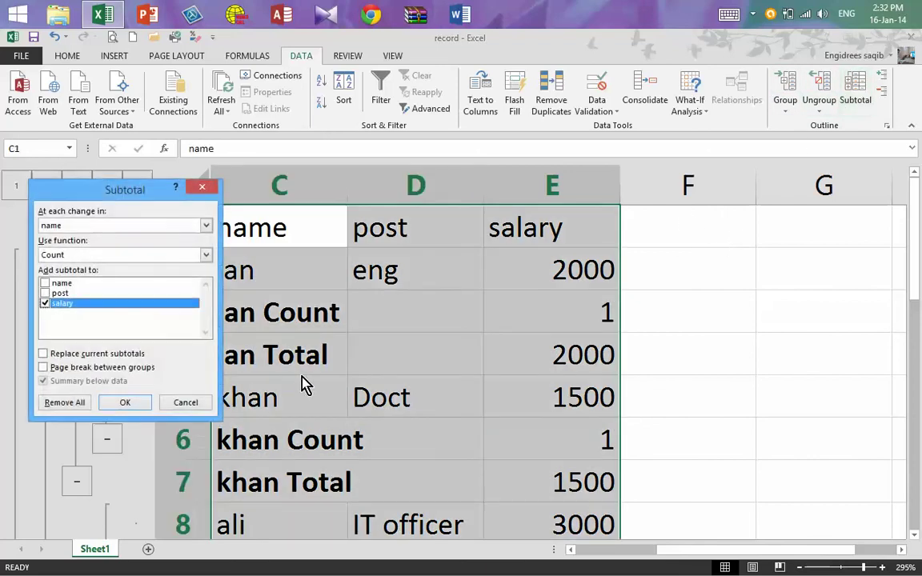
pyautogui.click(91, 354)
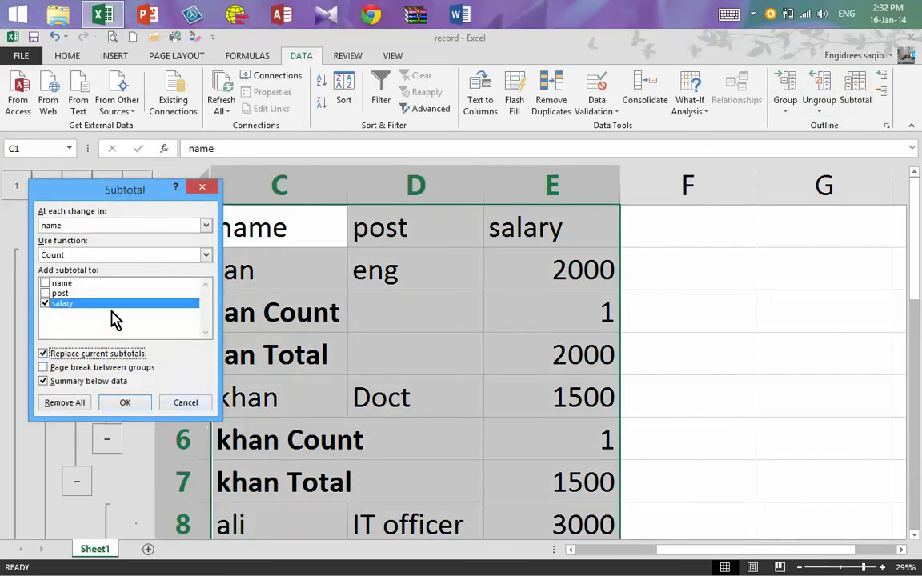
pyautogui.click(110, 405)
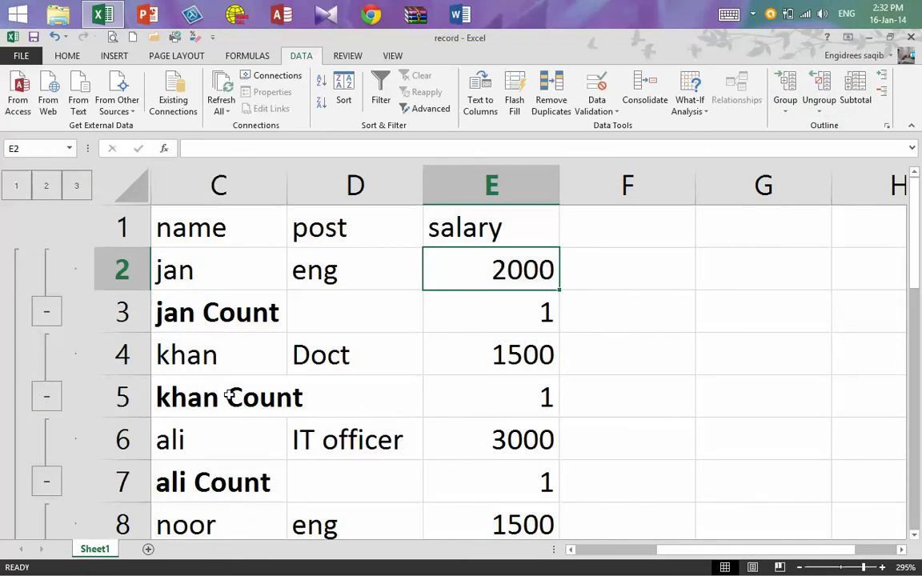
pyautogui.scroll(-3, 240, 400)
# - Check the Grand Count formula in E12 and reopen the Subtotal dialog set to Count salary
pyautogui.click(515, 314)
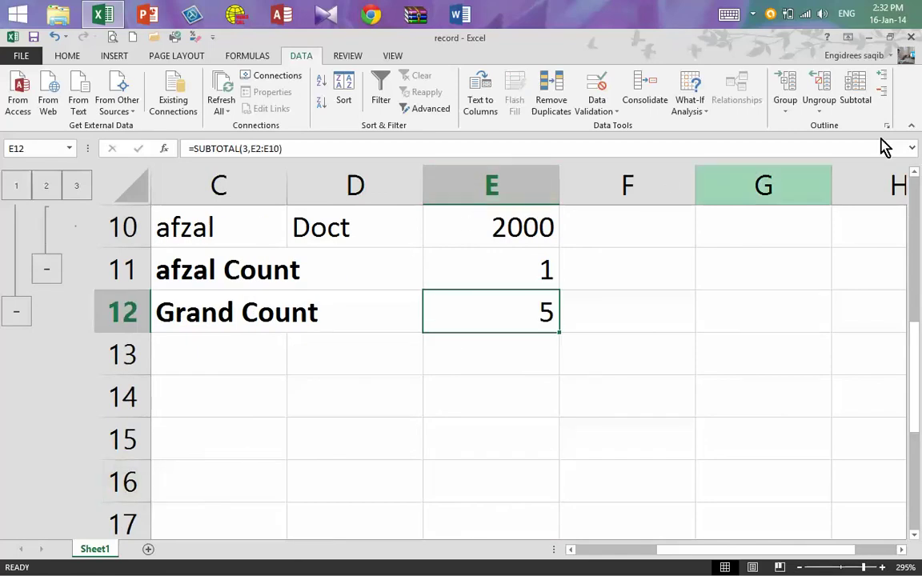
pyautogui.click(854, 94)
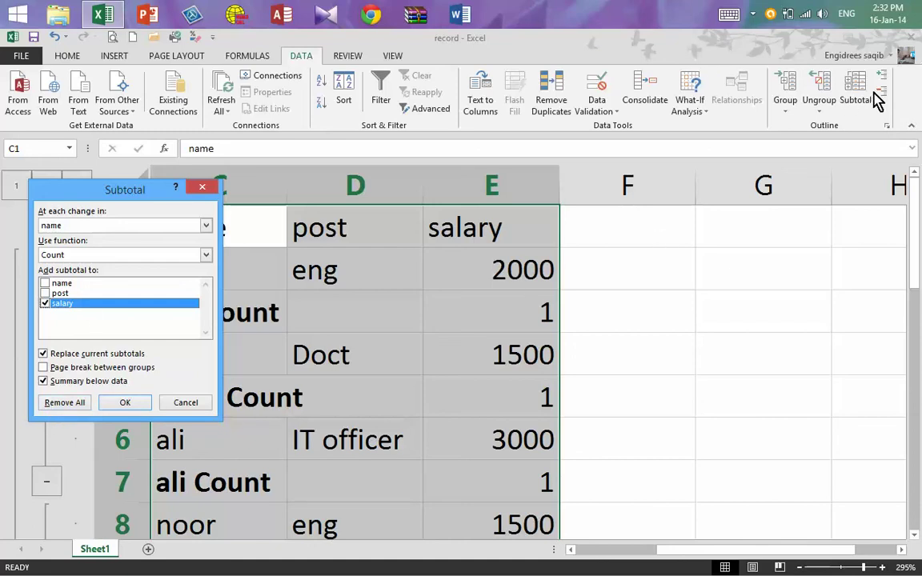
# - Close the Subtotal dialog unchanged, collapse to level 1, then expand all rows through Grand Count 5
pyautogui.click(196, 186)
pyautogui.scroll(1, 872, 102)
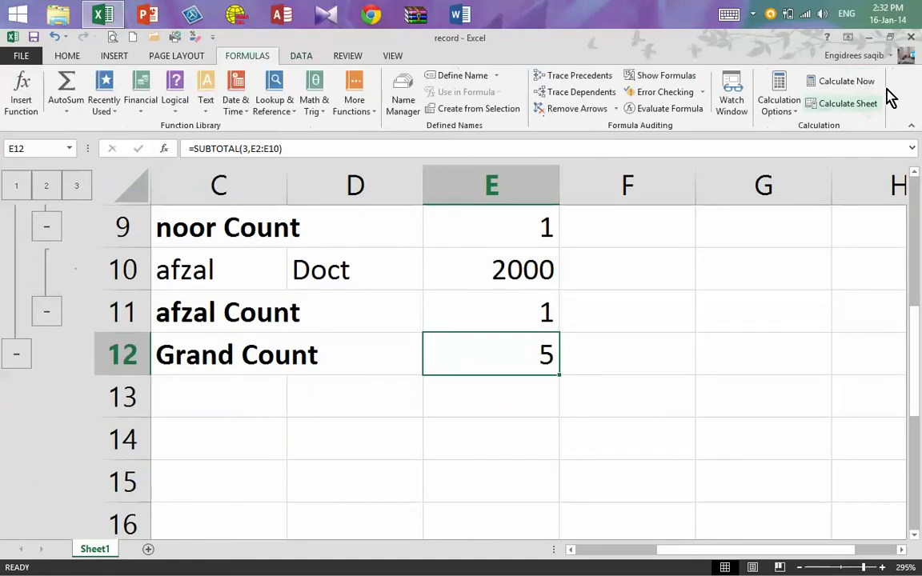
pyautogui.scroll(3, 880, 96)
pyautogui.click(303, 58)
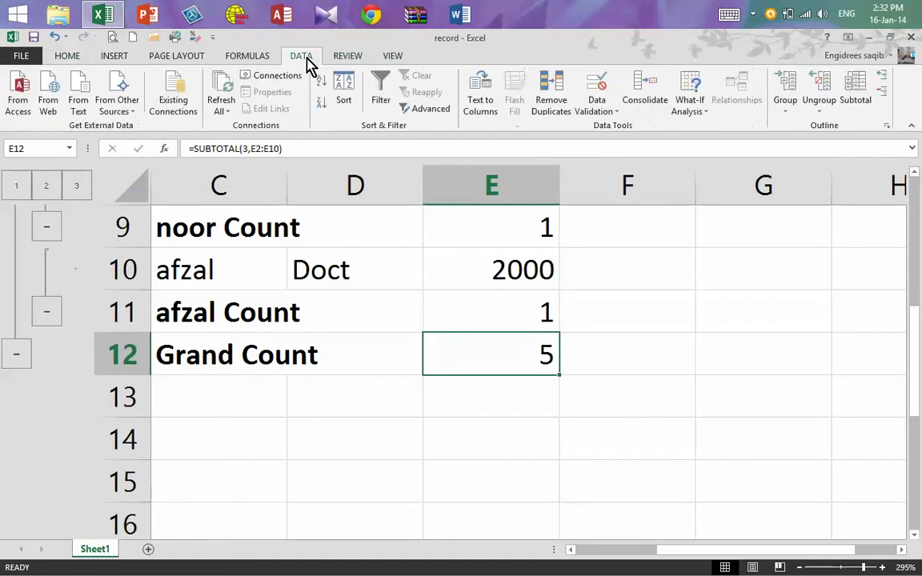
pyautogui.click(880, 92)
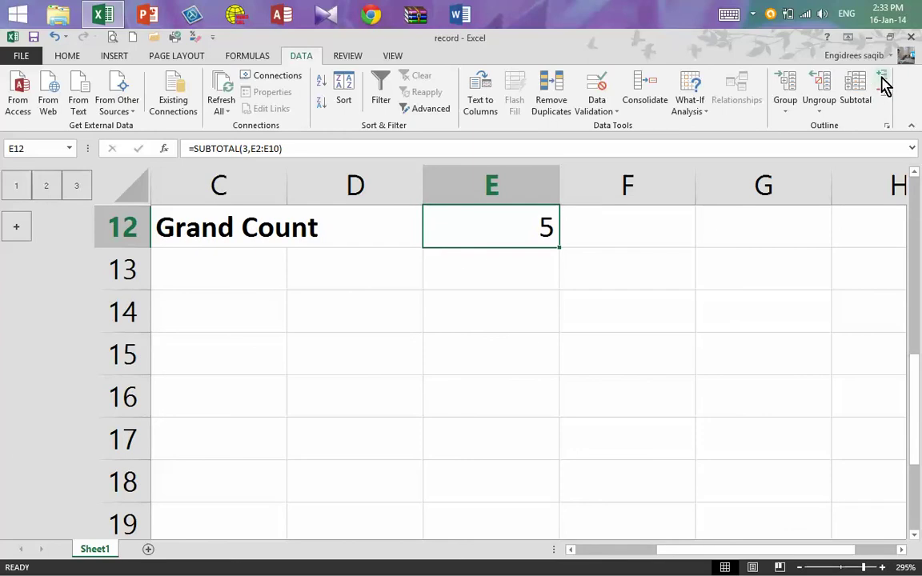
pyautogui.scroll(1, 624, 232)
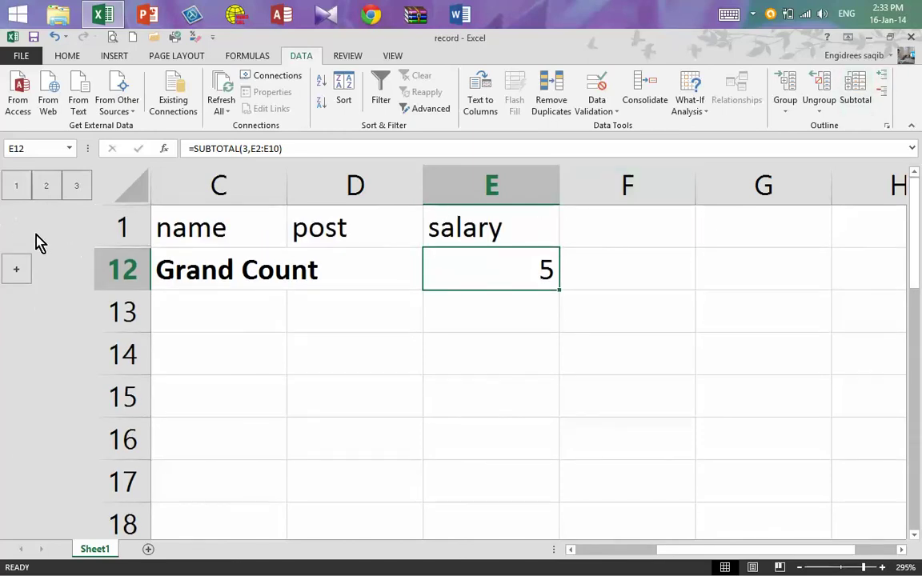
pyautogui.click(885, 78)
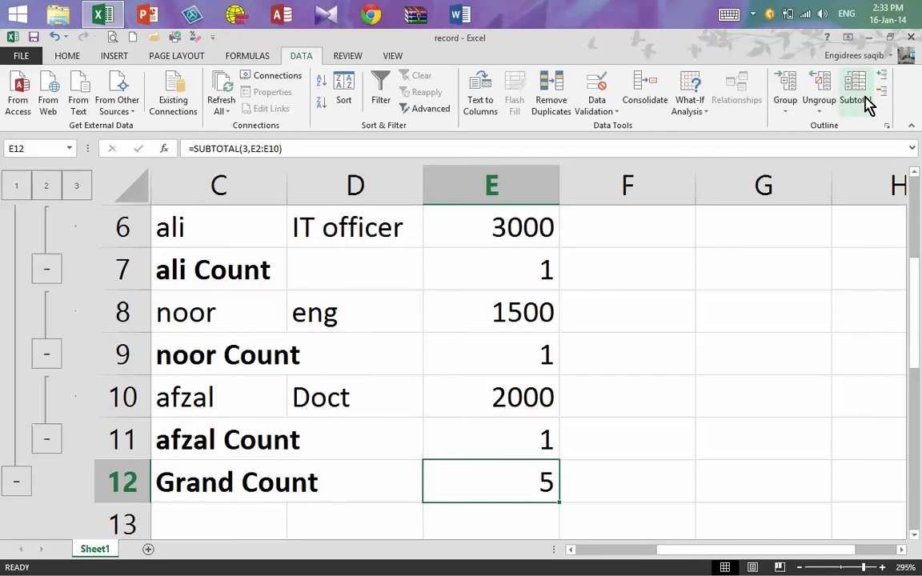
# - Remove all subtotals and the outline, then select cell F3 beside the restored five-row table
pyautogui.click(865, 100)
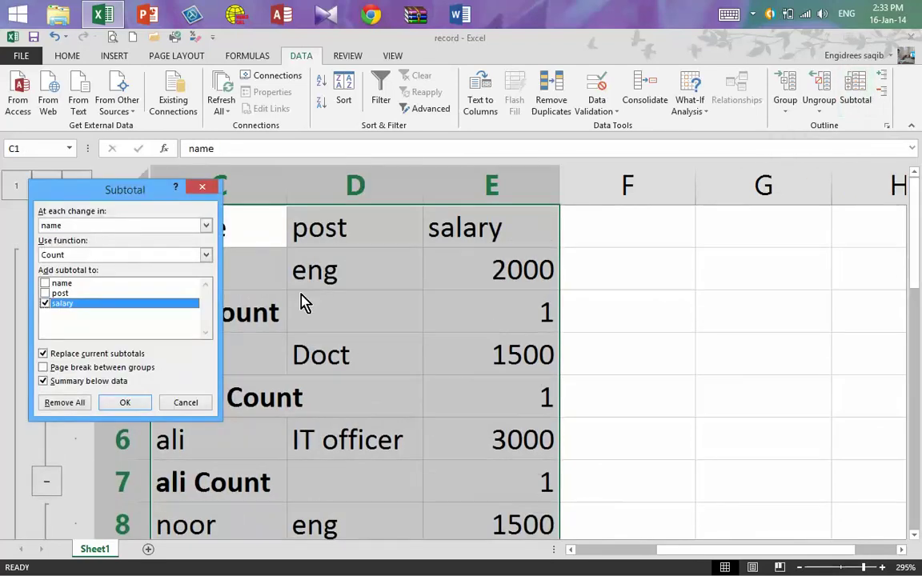
pyautogui.click(64, 402)
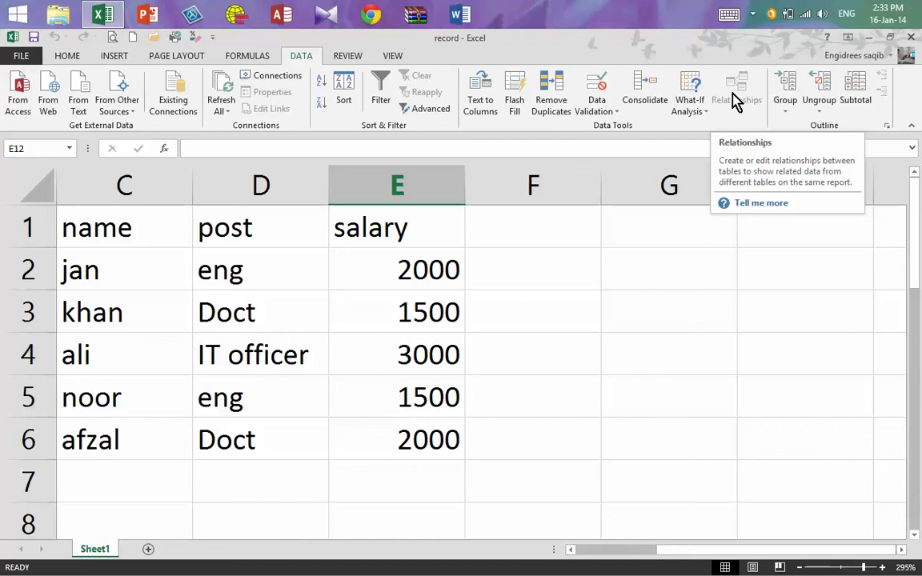
pyautogui.click(537, 323)
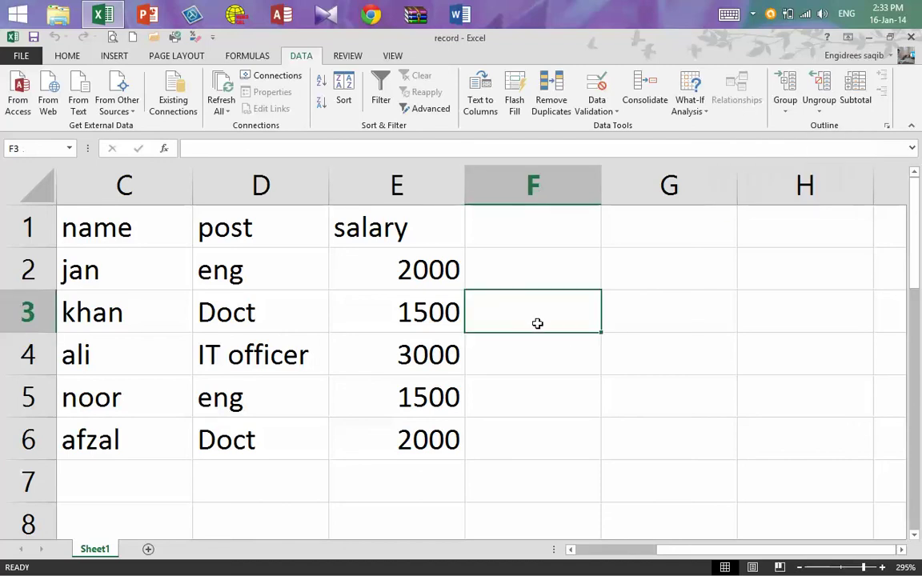